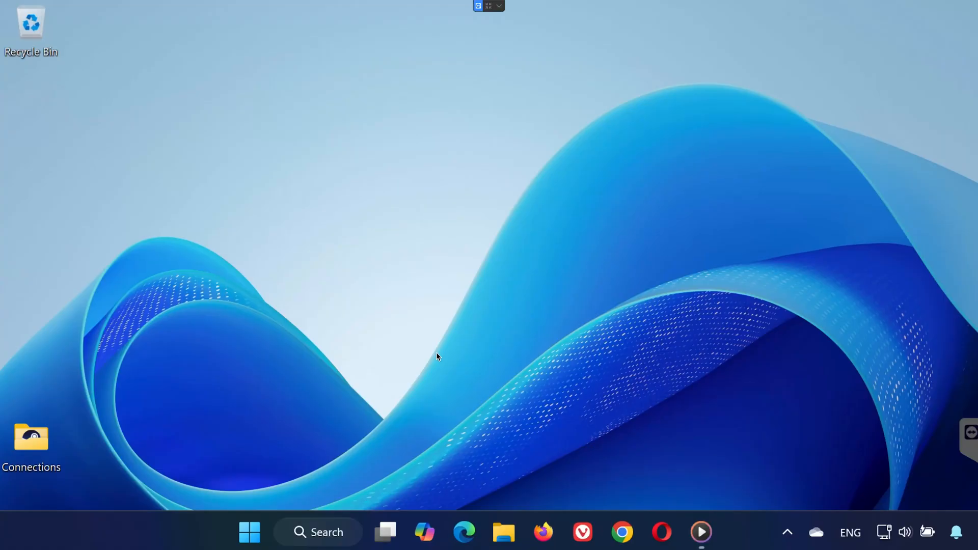
# - Launch the Services console from Start search and focus the services list
pyautogui.moveTo(472, 317); pyautogui.dragTo(614, 372)
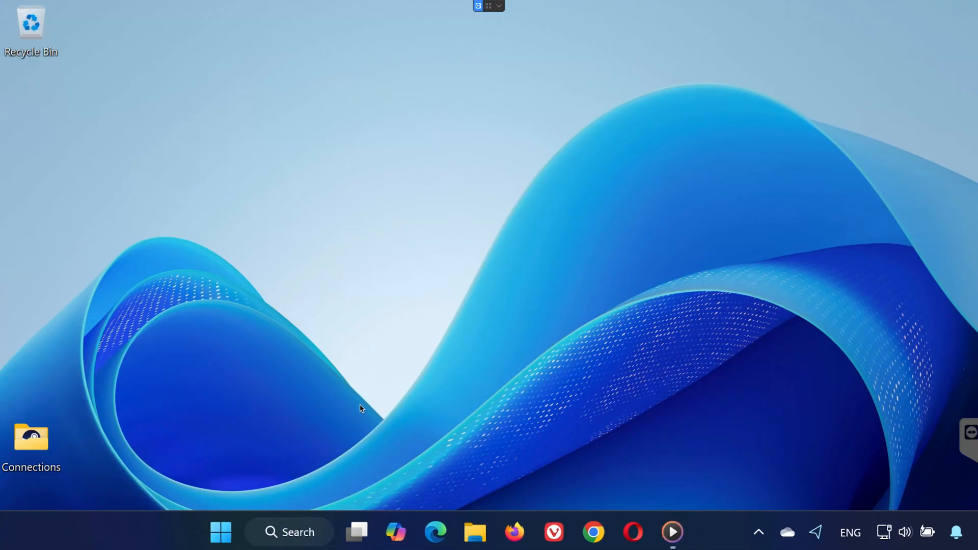
pyautogui.click(221, 532)
pyautogui.click(219, 531)
pyautogui.press('super')
pyautogui.write('services')
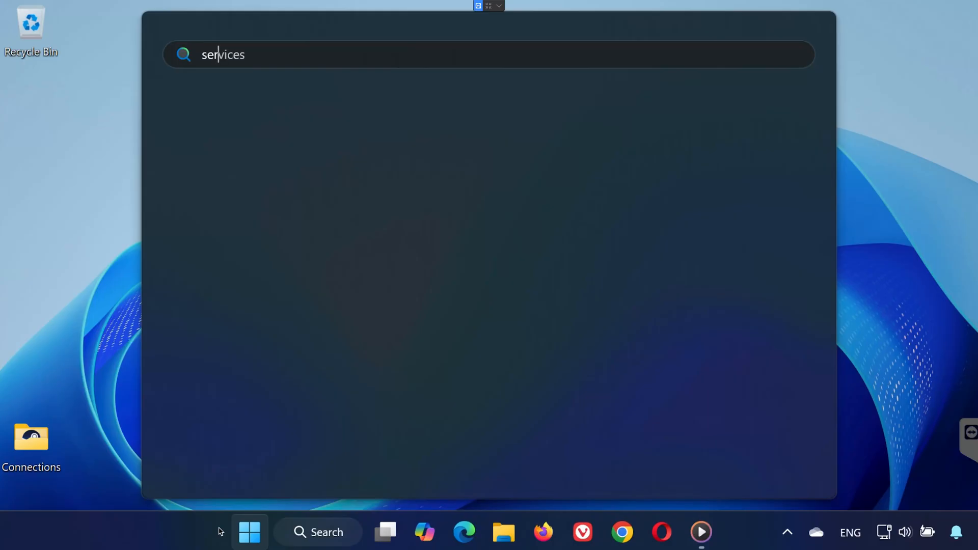
pyautogui.press('Return')
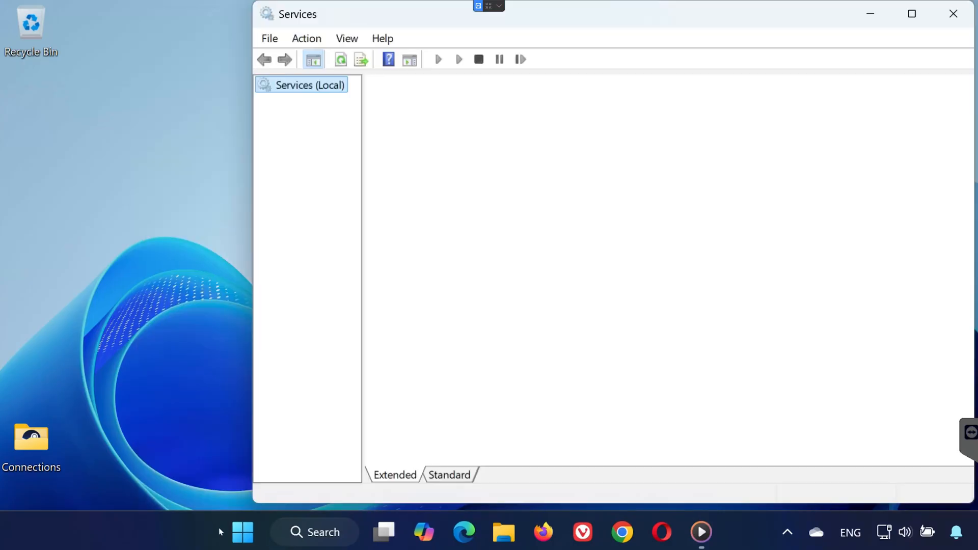
pyautogui.click(606, 261)
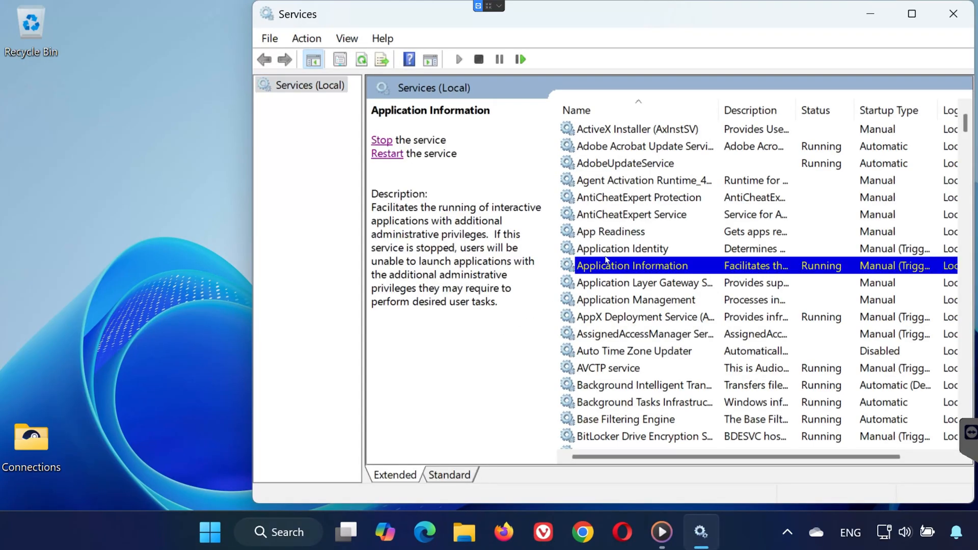
pyautogui.write('wlan')
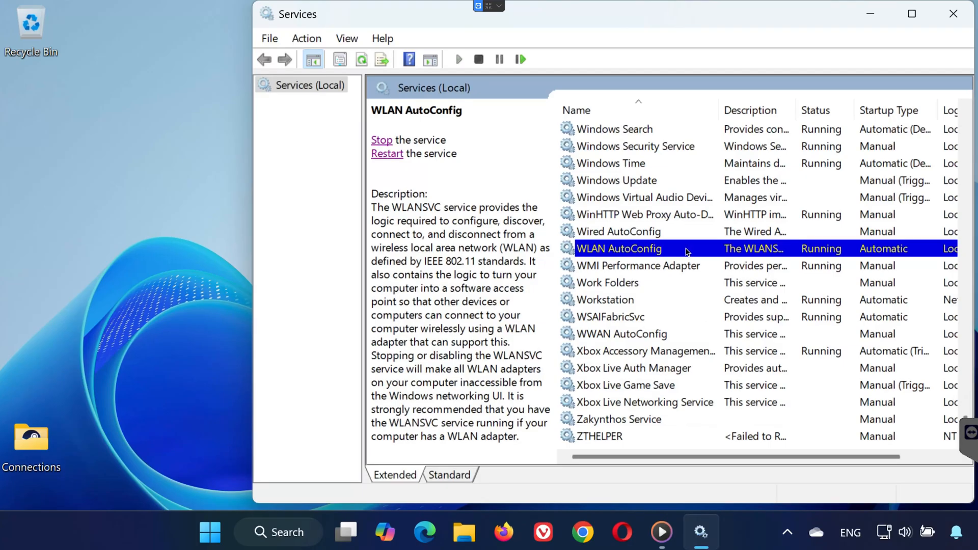
# - Check WLAN AutoConfig properties show Automatic and Running, then restart the service
pyautogui.doubleClick(686, 252)
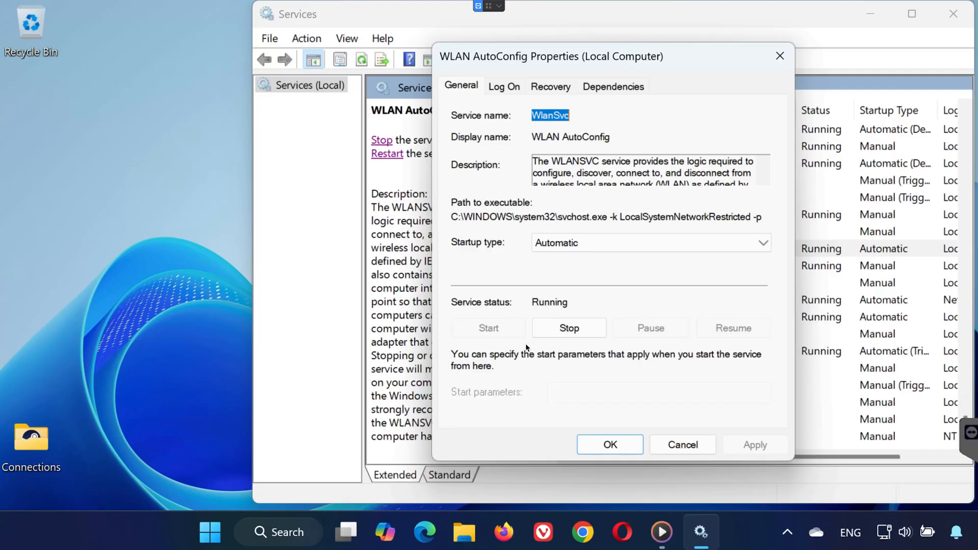
pyautogui.click(623, 442)
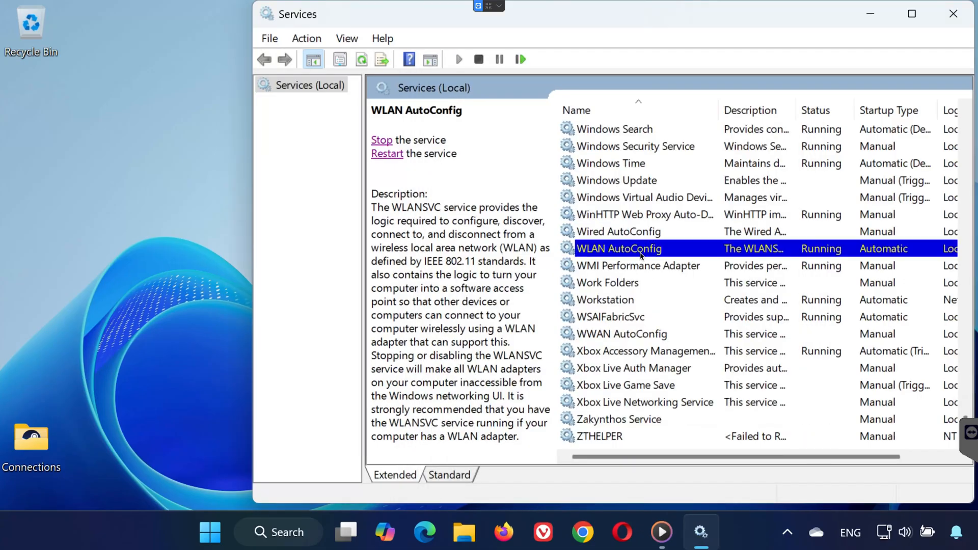
pyautogui.rightClick(641, 254)
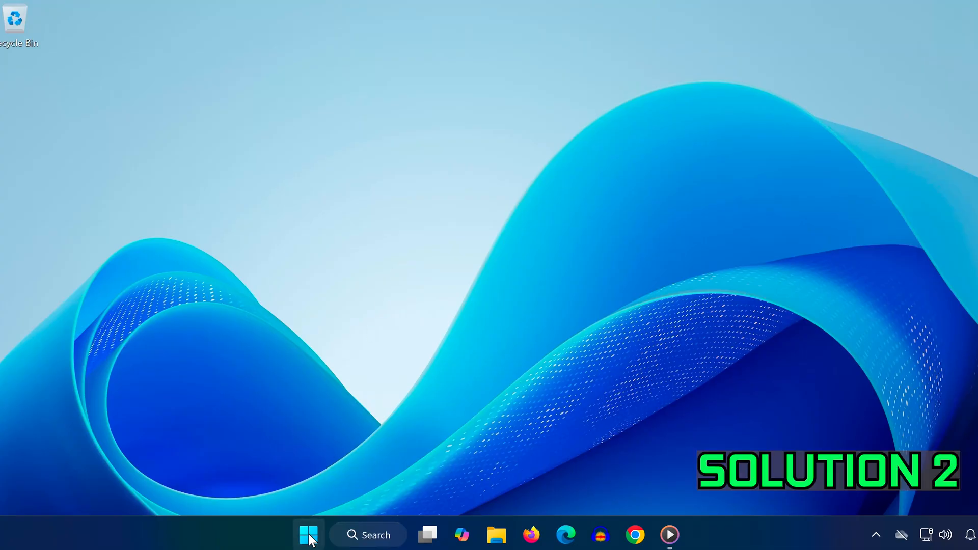
# - Run Command Prompt as administrator and execute 'netsh int ip reset'
pyautogui.click(308, 535)
pyautogui.write('control Panelcmd')
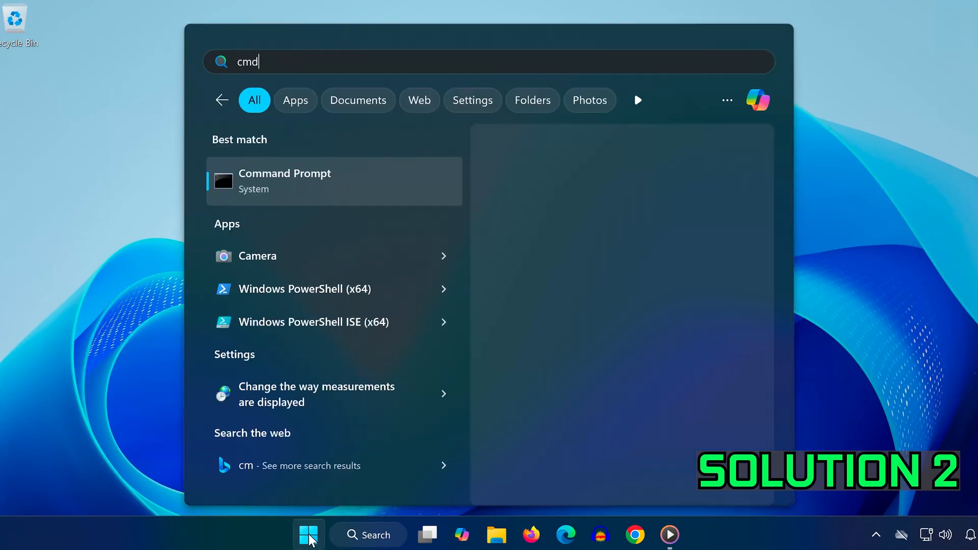
pyautogui.rightClick(382, 194)
pyautogui.click(418, 197)
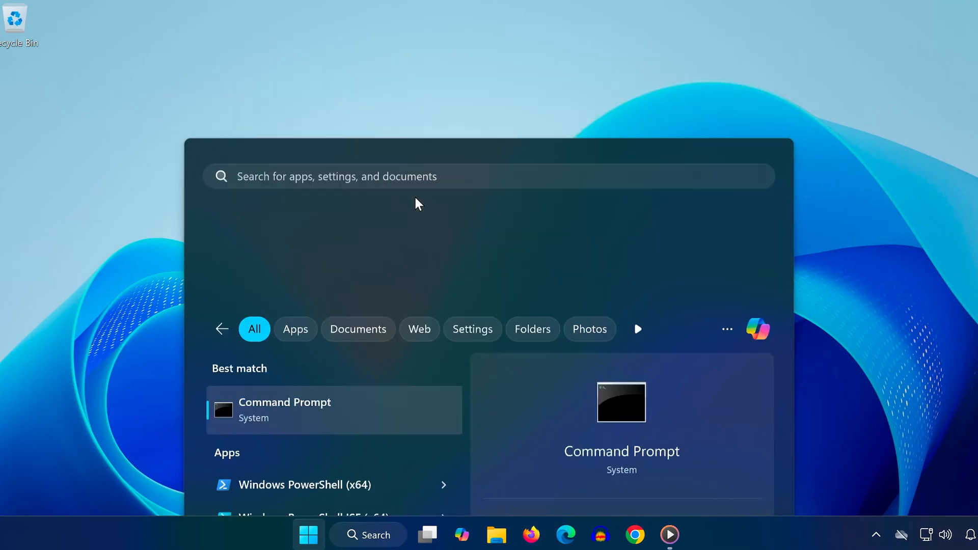
pyautogui.click(423, 387)
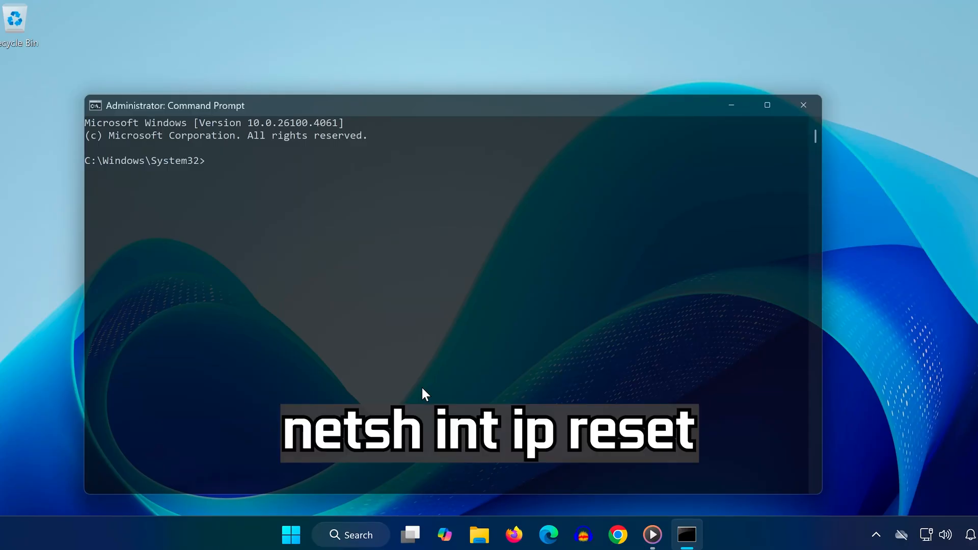
pyautogui.write('netsh int ip ')
pyautogui.write('reset')
pyautogui.press('Return')
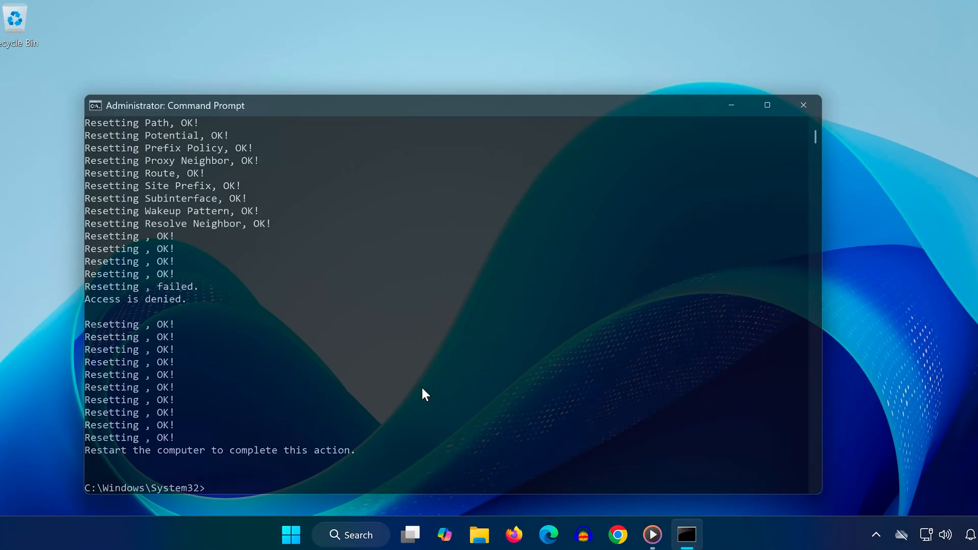
pyautogui.write('netsh winsock ')
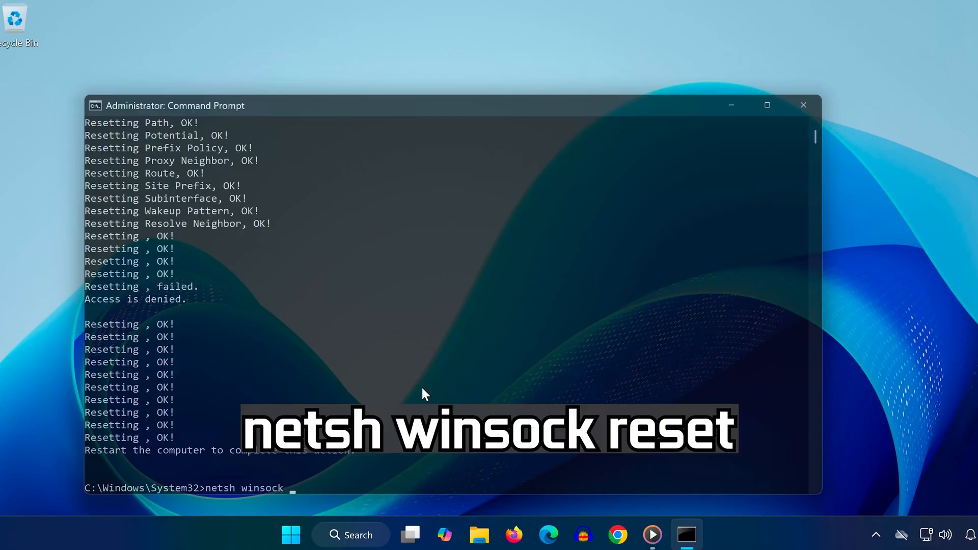
pyautogui.write('reset')
# - Run 'netsh winsock reset', then 'ipconfig /release', '/renew' and '/flushdns'
pyautogui.press('Return')
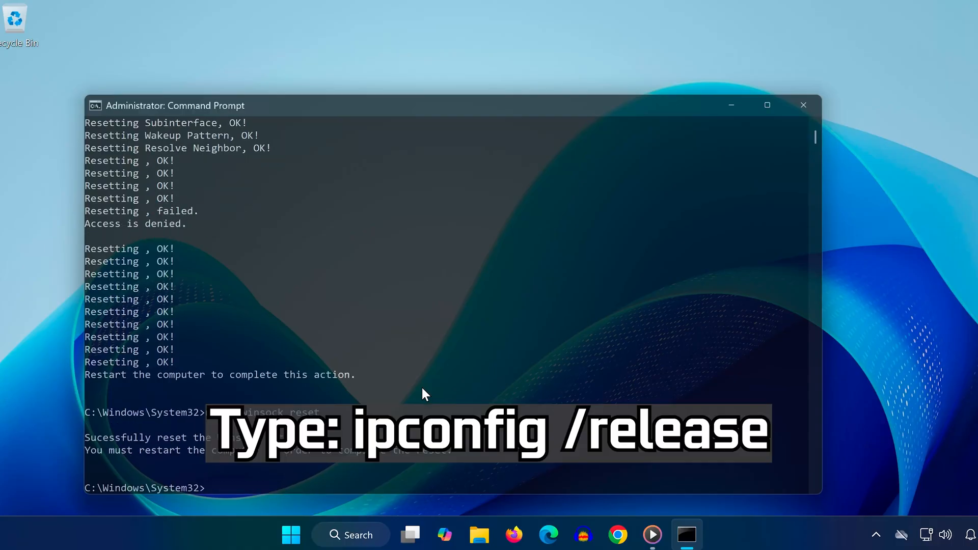
pyautogui.write('ipconfig')
pyautogui.write(' /release')
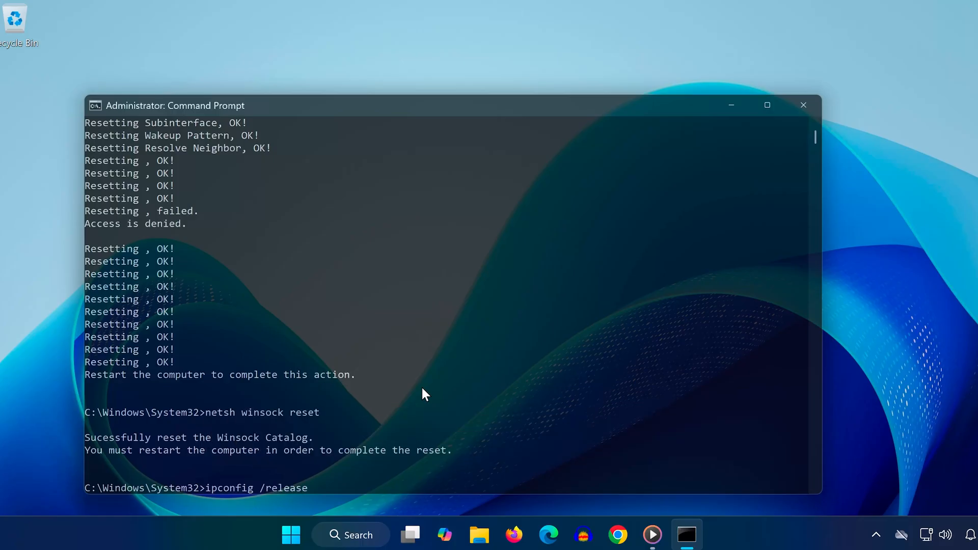
pyautogui.press('Return')
pyautogui.press('Up')
pyautogui.press('BackSpace')
pyautogui.press('BackSpace')
pyautogui.press('BackSpace')
pyautogui.press('BackSpace')
pyautogui.press('BackSpace')
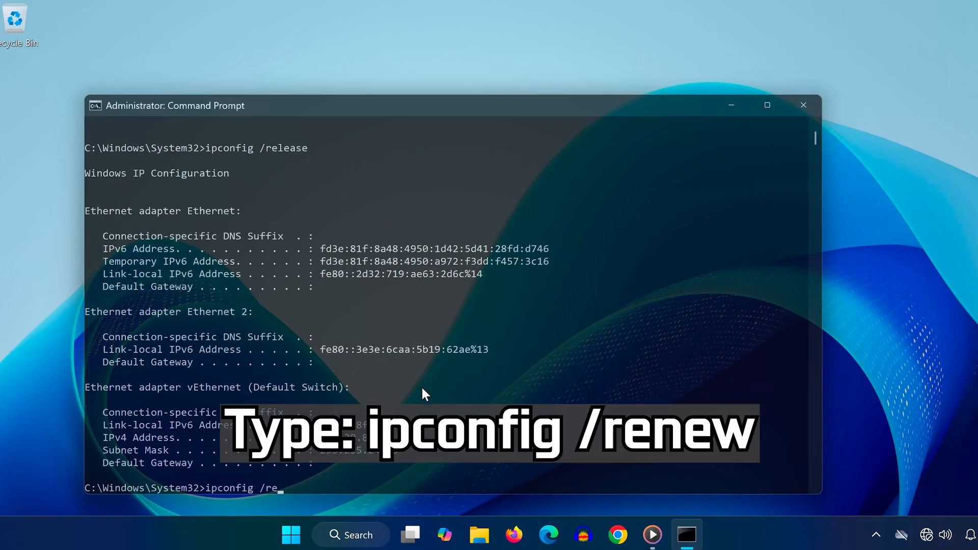
pyautogui.write('new')
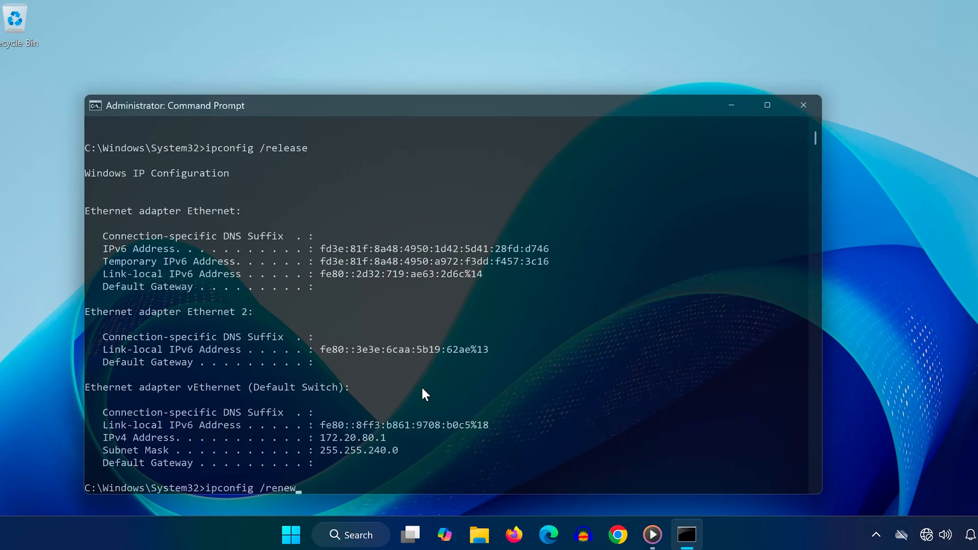
pyautogui.press('Return')
pyautogui.write('ipconfig')
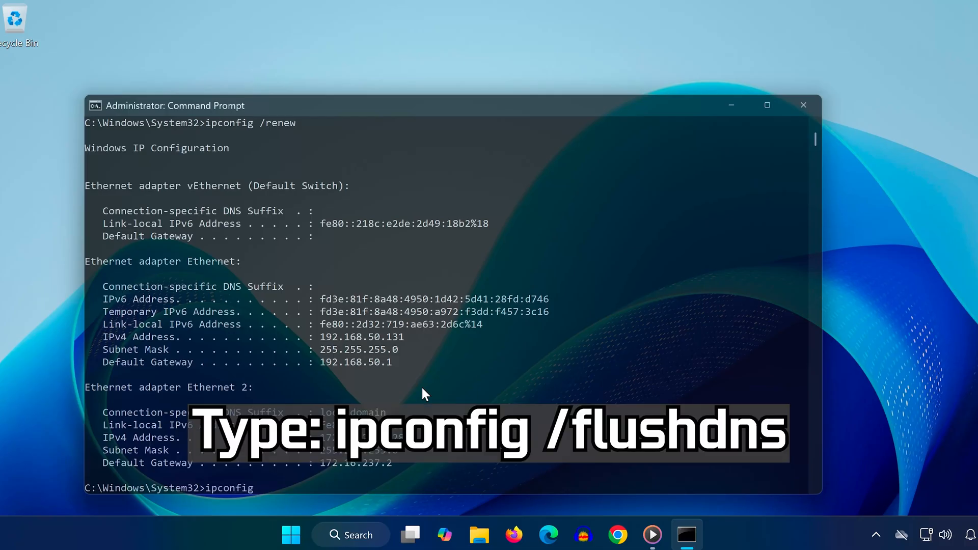
pyautogui.write(' /flus')
pyautogui.write('hdns')
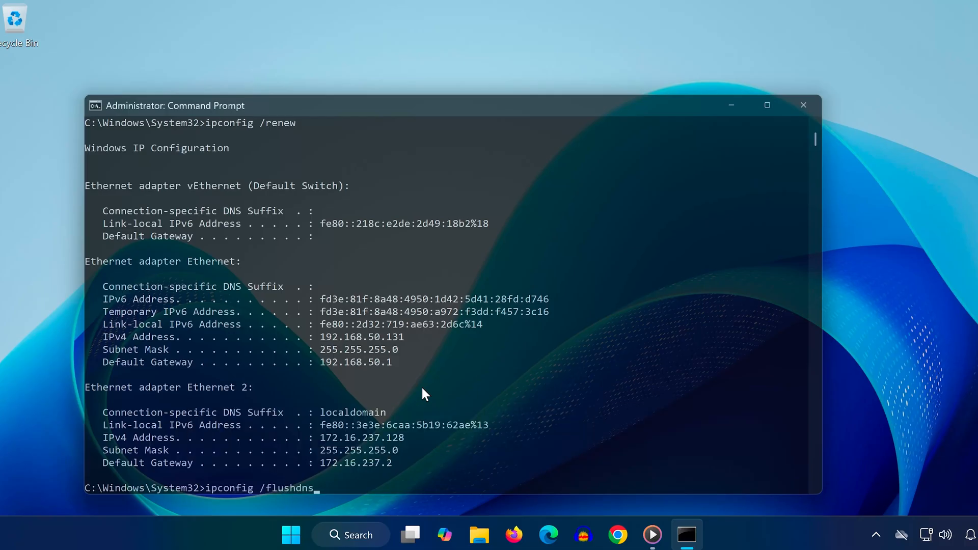
pyautogui.press('Return')
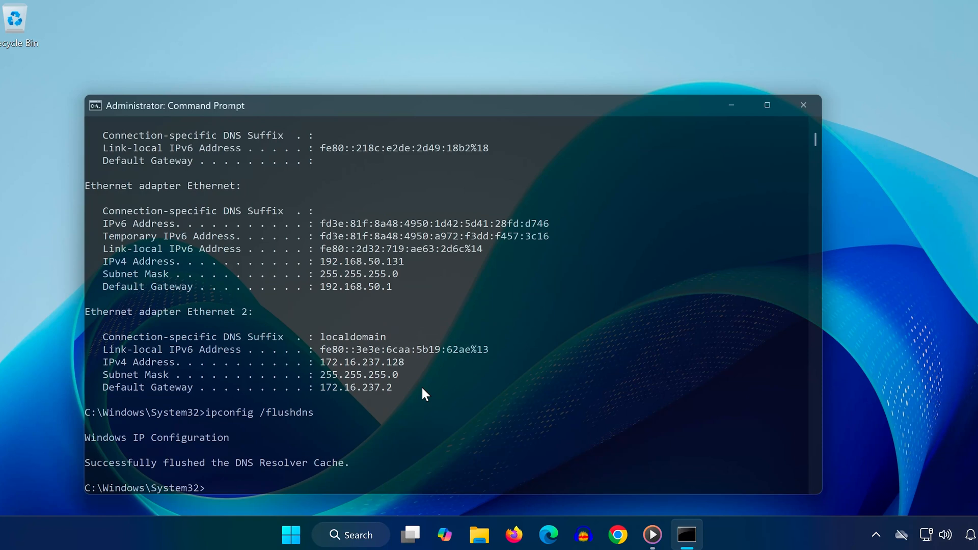
# - Close the Command Prompt and bring up Start for the next fix
pyautogui.click(795, 106)
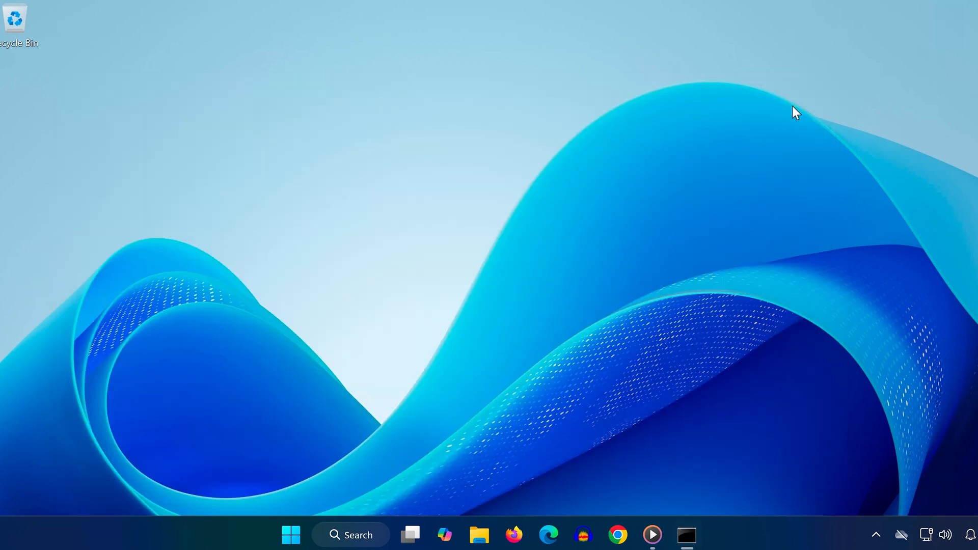
pyautogui.click(302, 534)
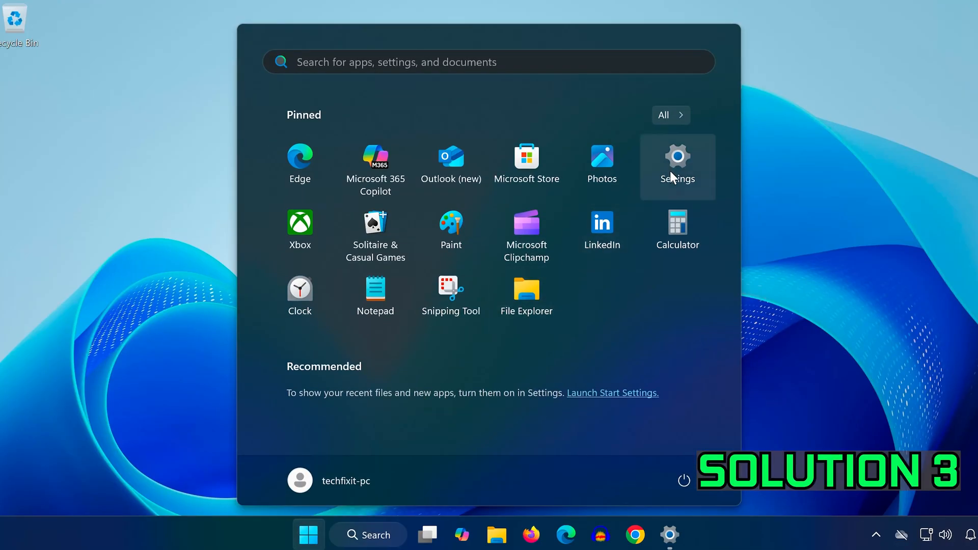
# - In Settings > Windows Update, check for updates until the PC reports up to date
pyautogui.click(674, 165)
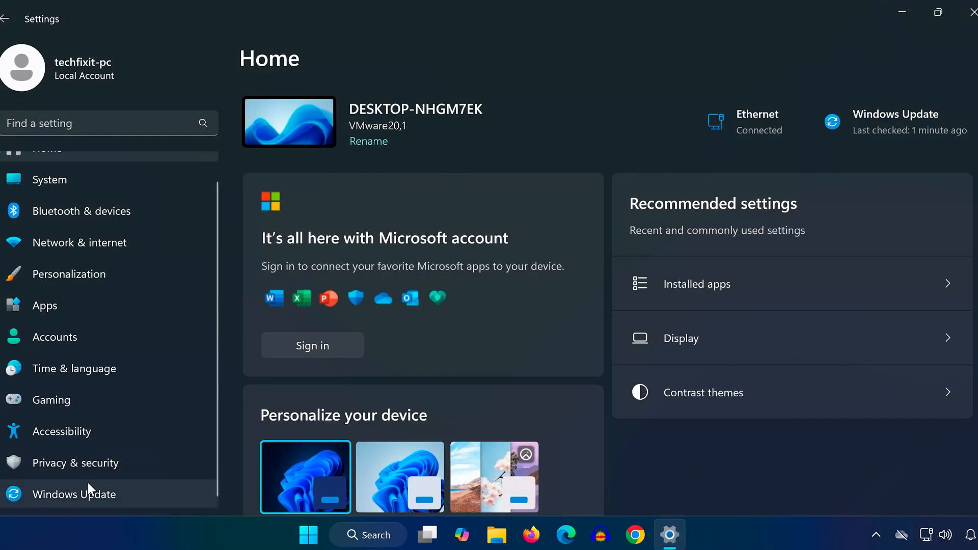
pyautogui.click(86, 485)
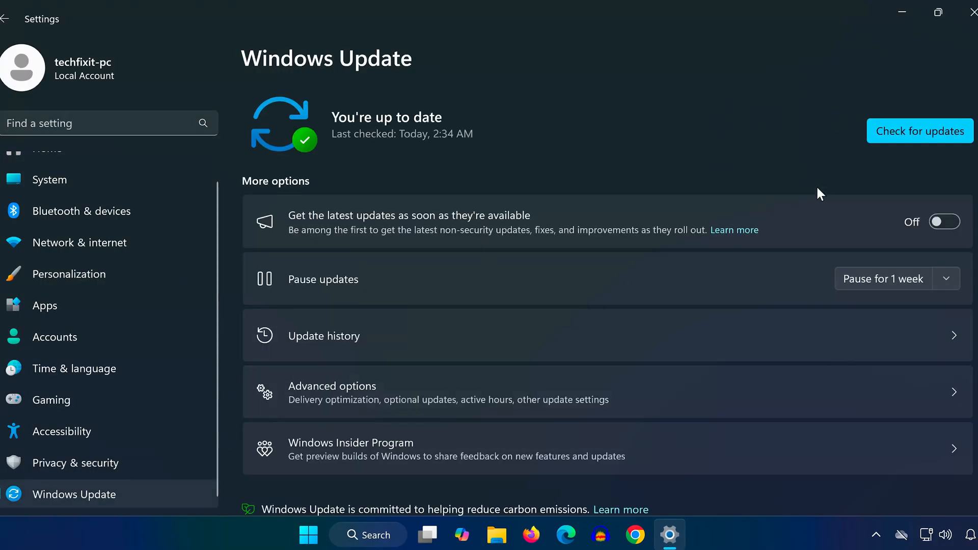
pyautogui.click(915, 130)
# - Run Network reset from Advanced network settings, confirming Yes and closing the sign-out notice
pyautogui.click(122, 240)
pyautogui.scroll(-2, 453, 316)
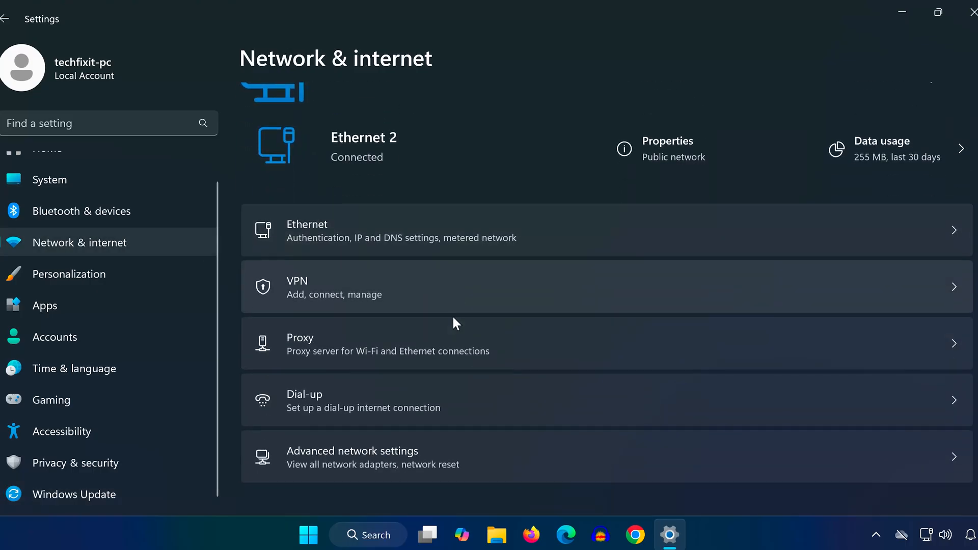
pyautogui.click(380, 450)
pyautogui.scroll(-2, 386, 443)
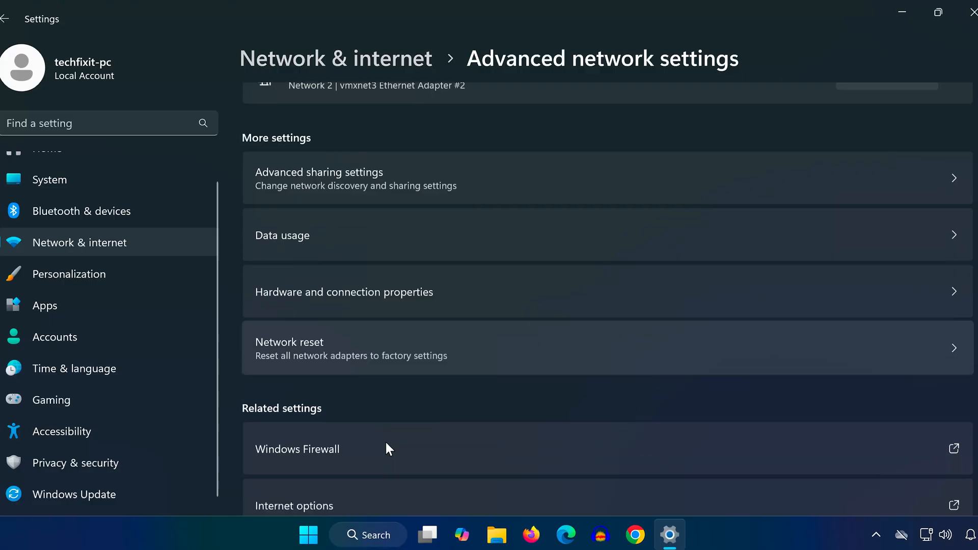
pyautogui.scroll(-1, 386, 443)
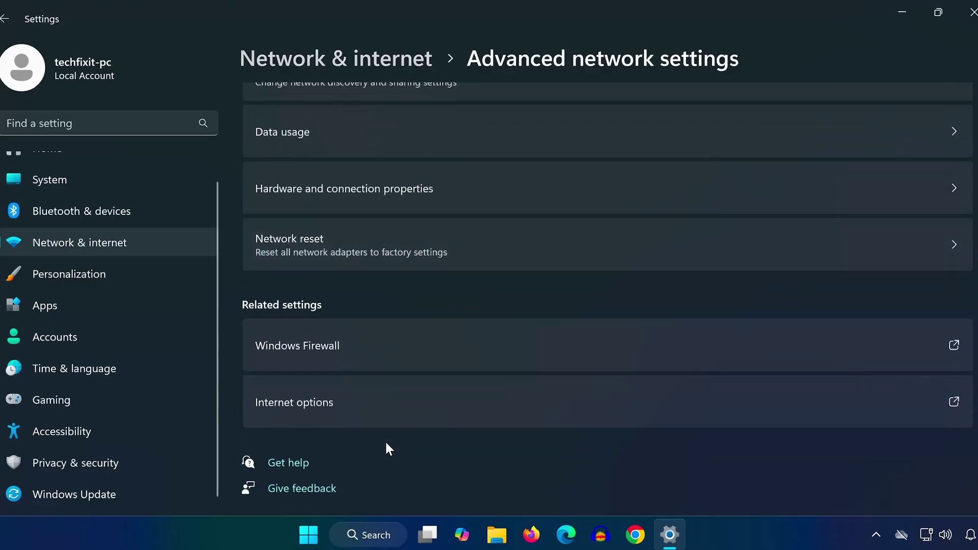
pyautogui.click(348, 252)
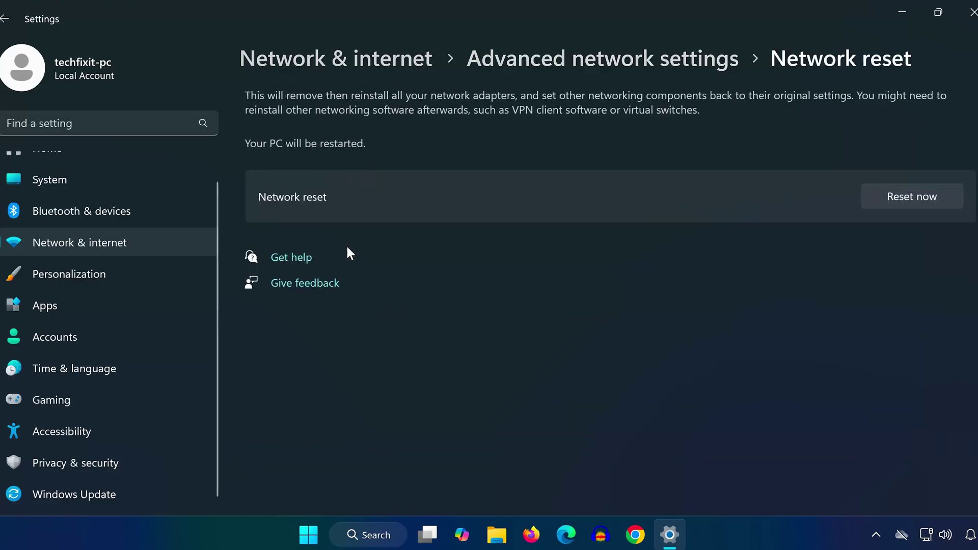
pyautogui.click(909, 198)
pyautogui.click(421, 309)
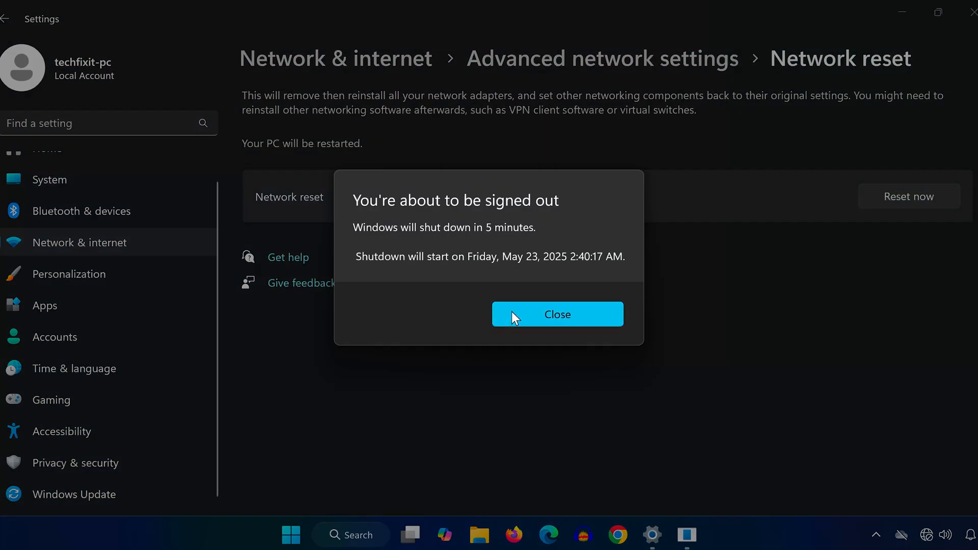
pyautogui.click(540, 316)
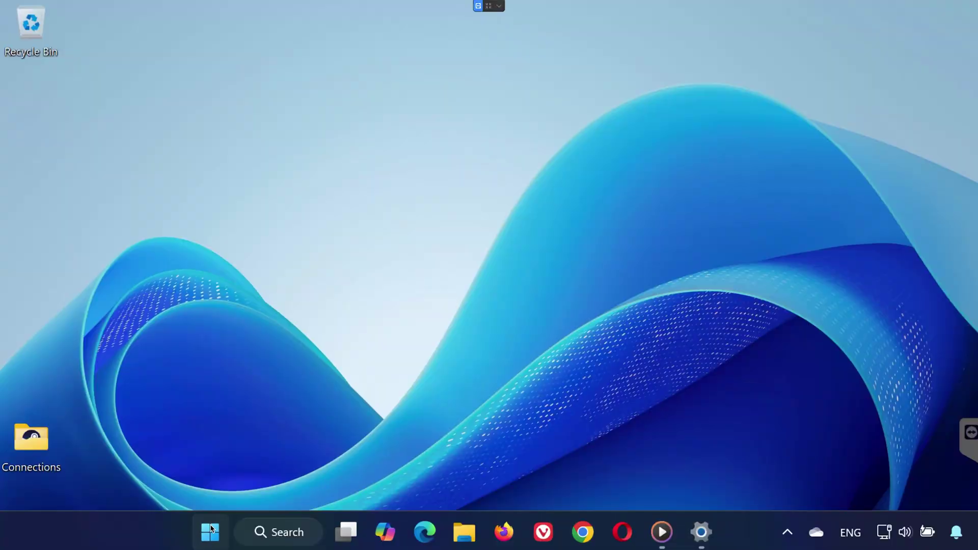
# - Launch Device Manager via search and expand the Network adapters category
pyautogui.click(210, 529)
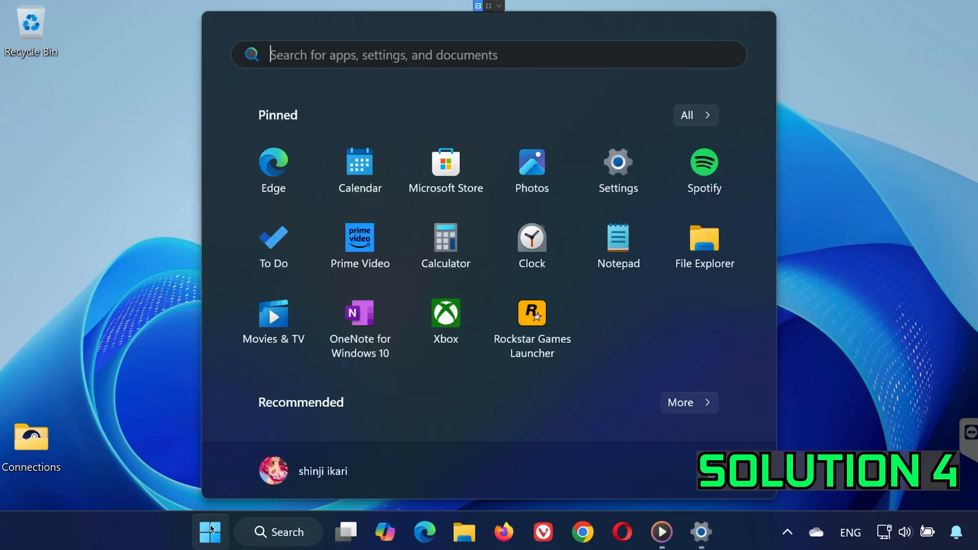
pyautogui.write('devi')
pyautogui.press('Return')
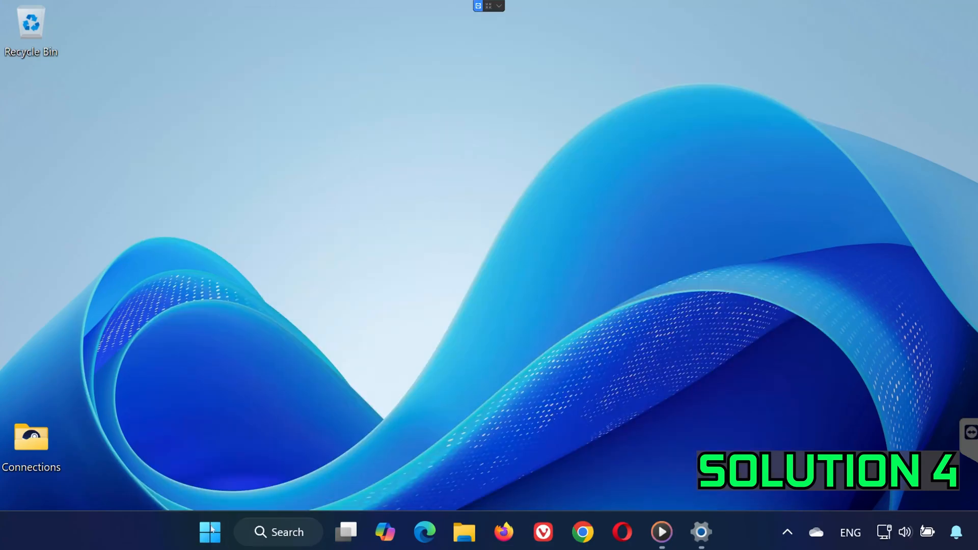
pyautogui.click(96, 344)
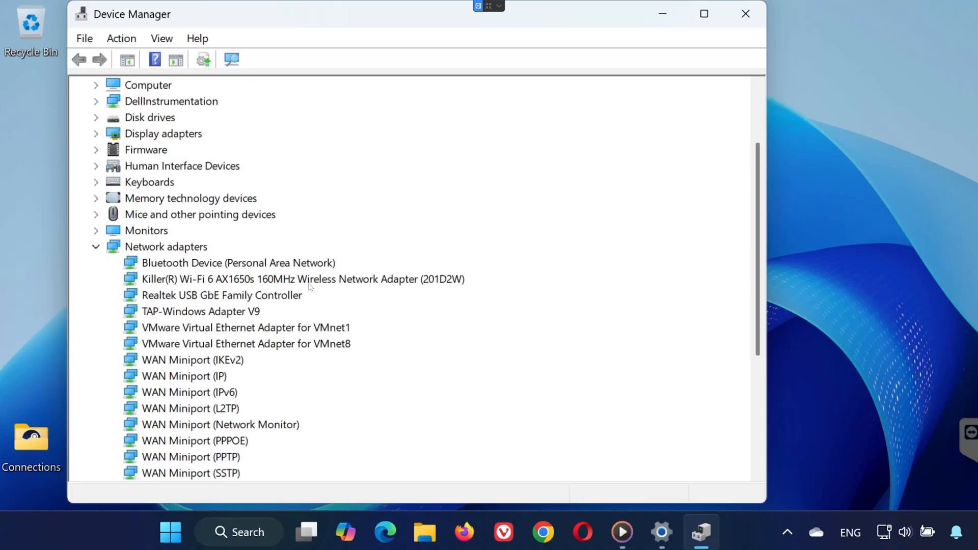
# - Update the Killer Wi-Fi driver by picking the first compatible Killer model from the local list
pyautogui.rightClick(359, 279)
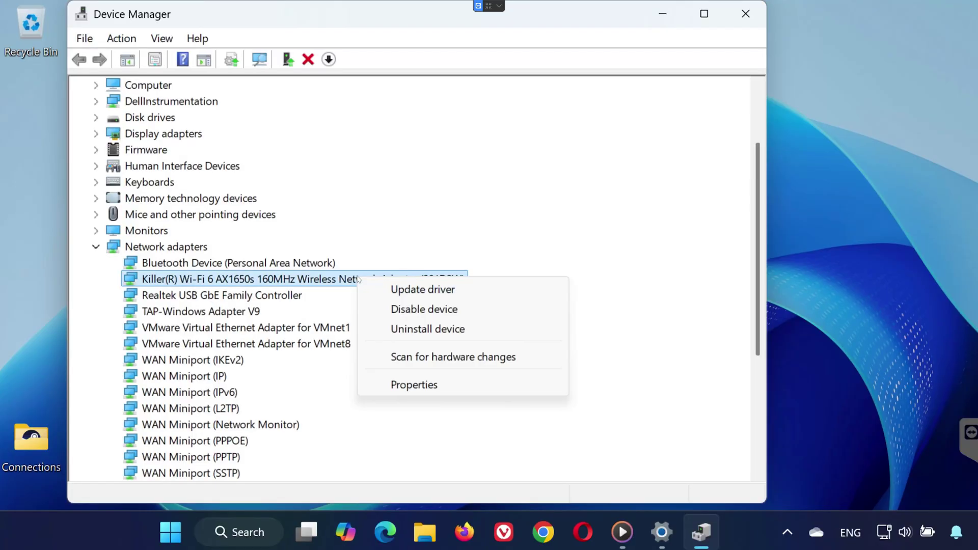
pyautogui.click(388, 291)
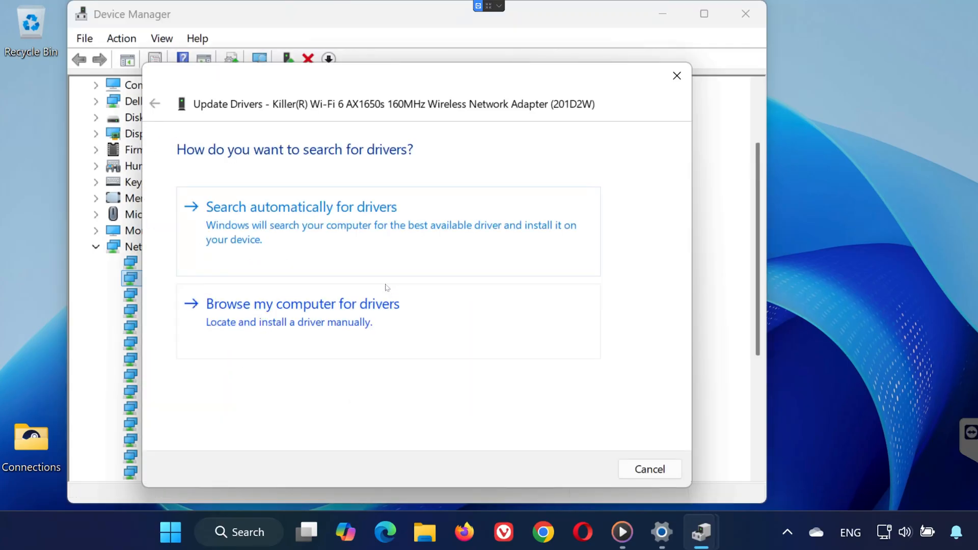
pyautogui.click(350, 310)
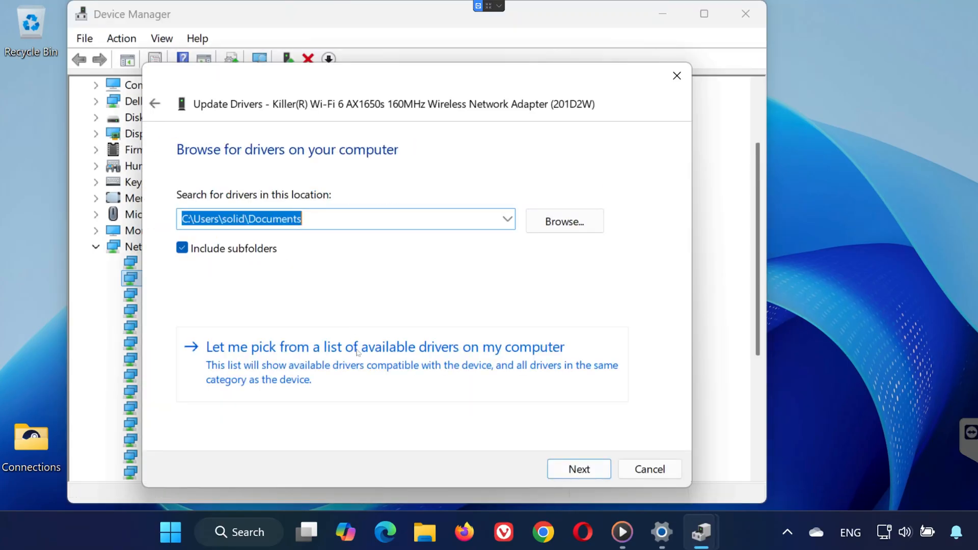
pyautogui.click(367, 371)
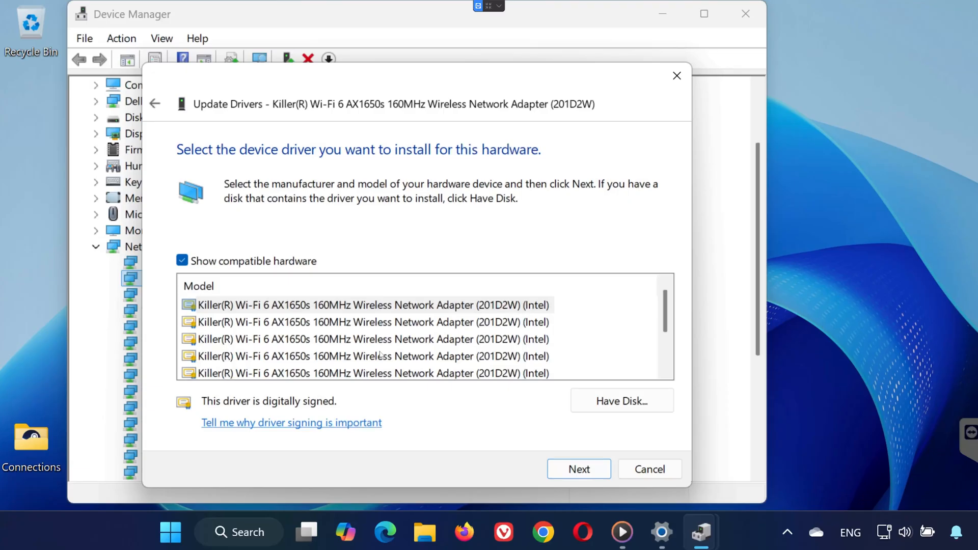
pyautogui.click(414, 306)
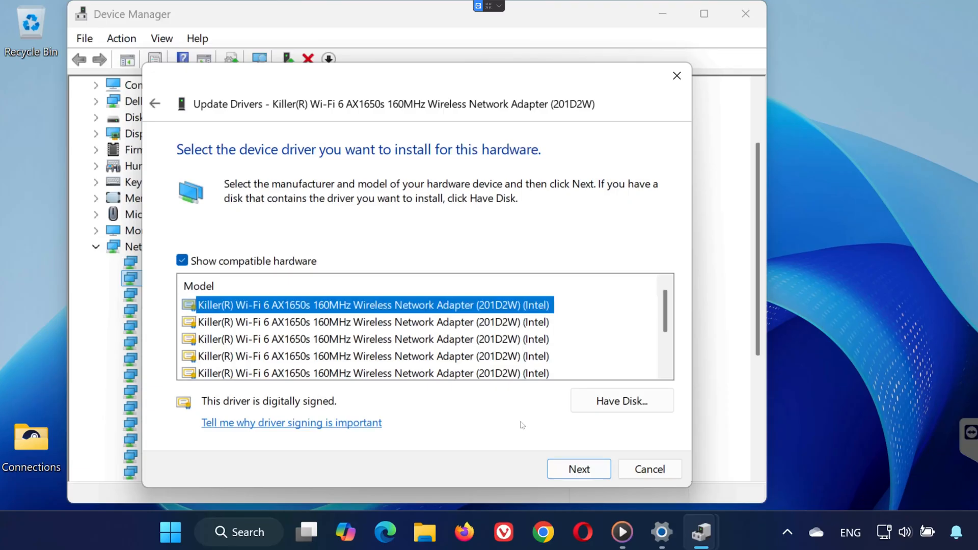
pyautogui.click(566, 464)
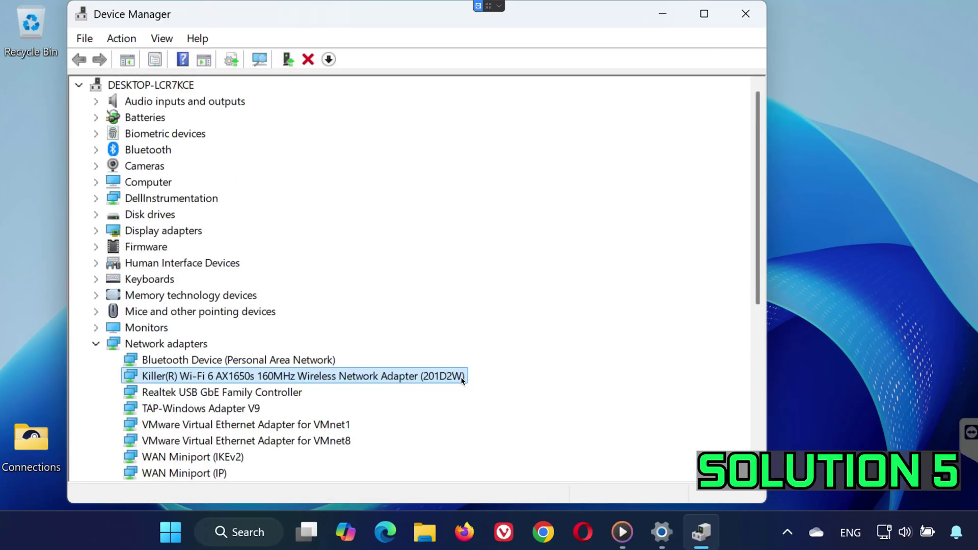
# - Disable the Killer Wi-Fi 6 adapter, confirm, then enable it again
pyautogui.rightClick(461, 377)
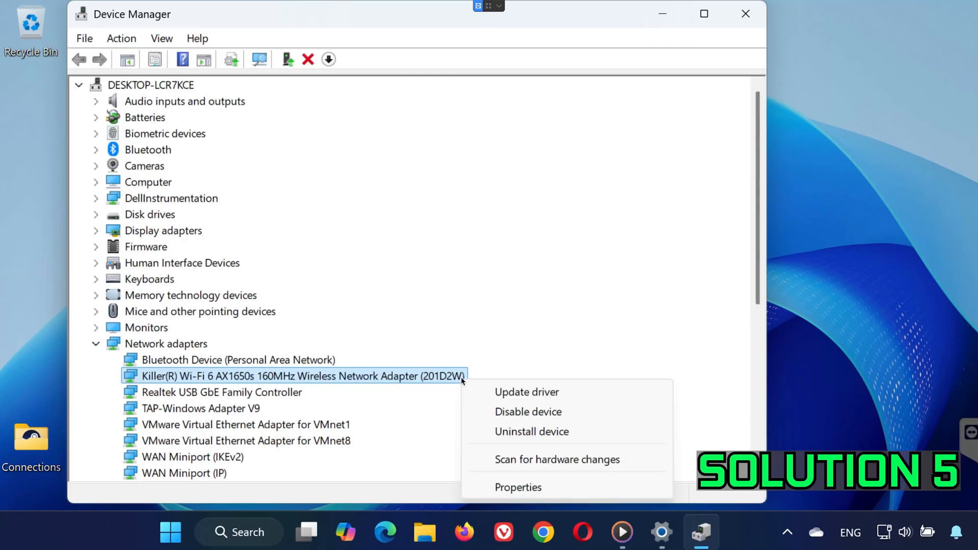
pyautogui.click(498, 413)
pyautogui.click(538, 298)
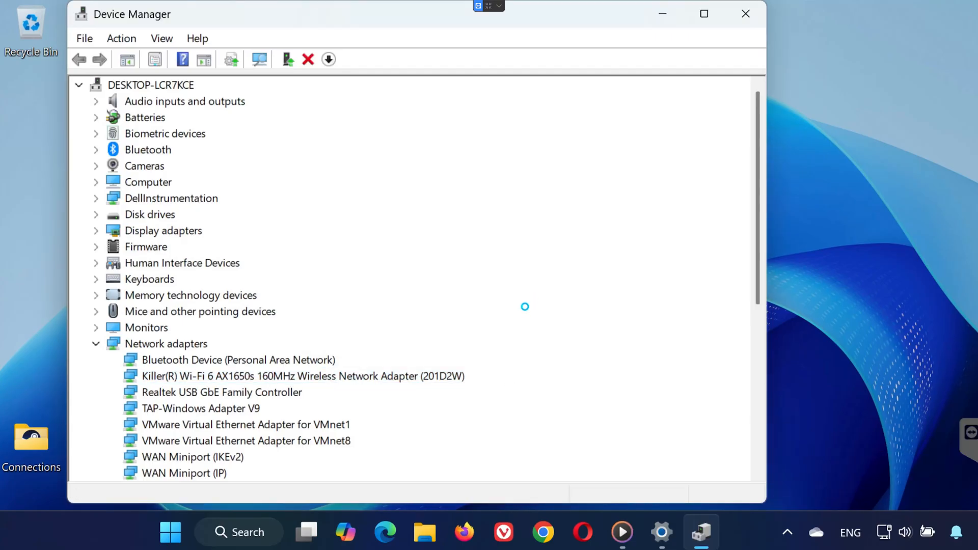
pyautogui.rightClick(447, 378)
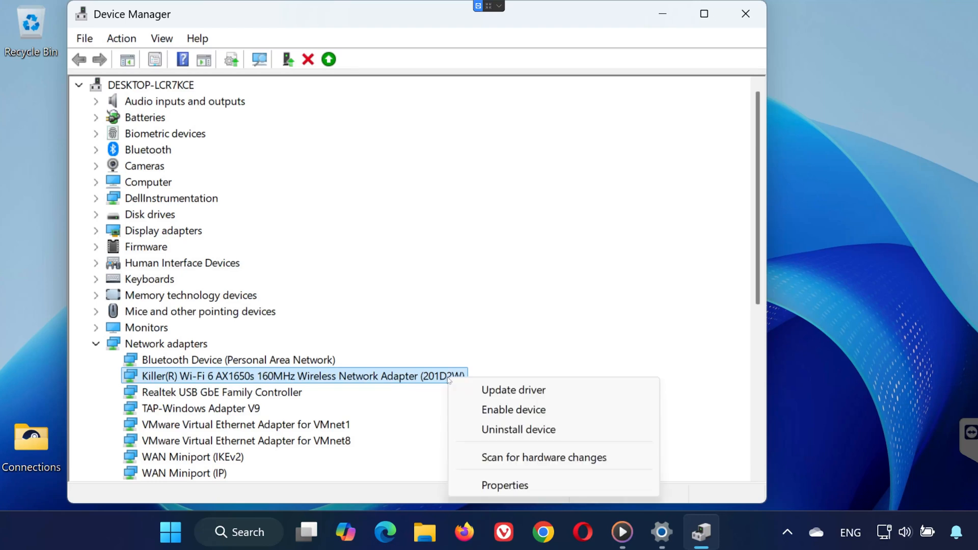
pyautogui.click(484, 410)
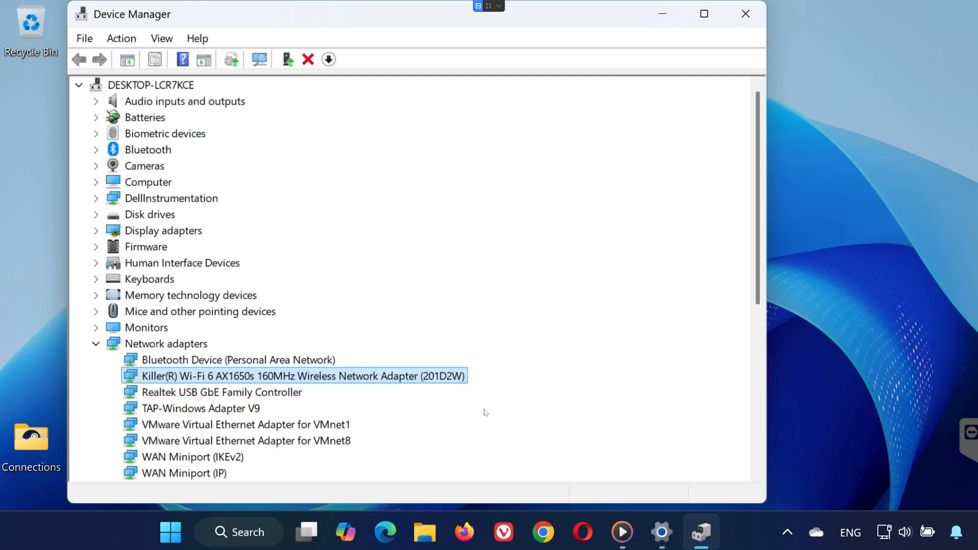
# - Close Device Manager, leaving the Windows 11 desktop
pyautogui.click(745, 14)
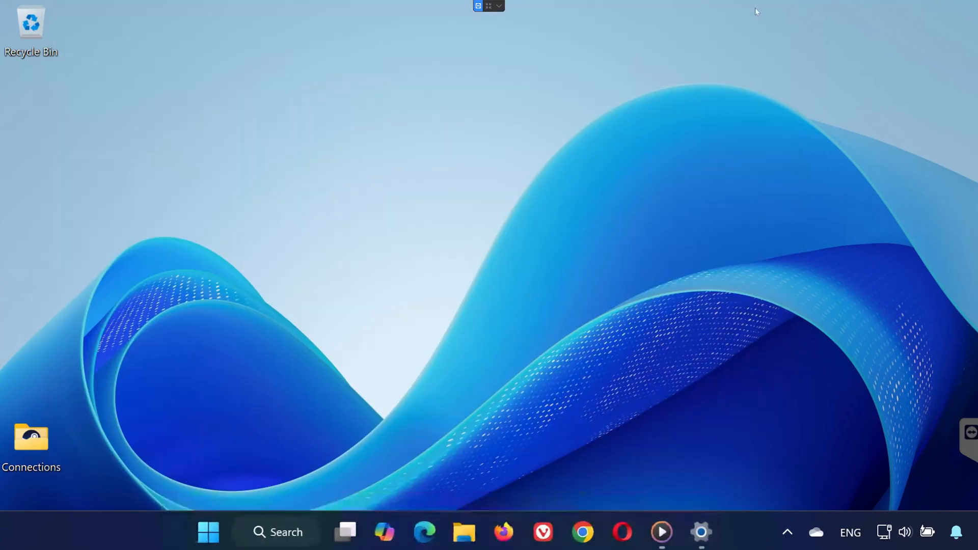